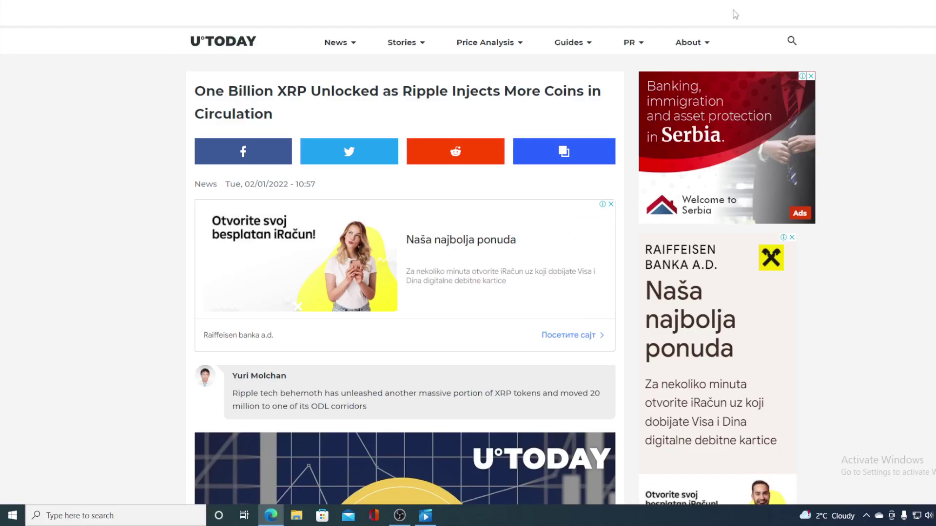
{"action": "scroll", "coordinate": [735, 13], "scroll_direction": "down", "scroll_amount": 8}
{"action": "scroll", "coordinate": [737, 20], "scroll_direction": "down", "scroll_amount": 4}
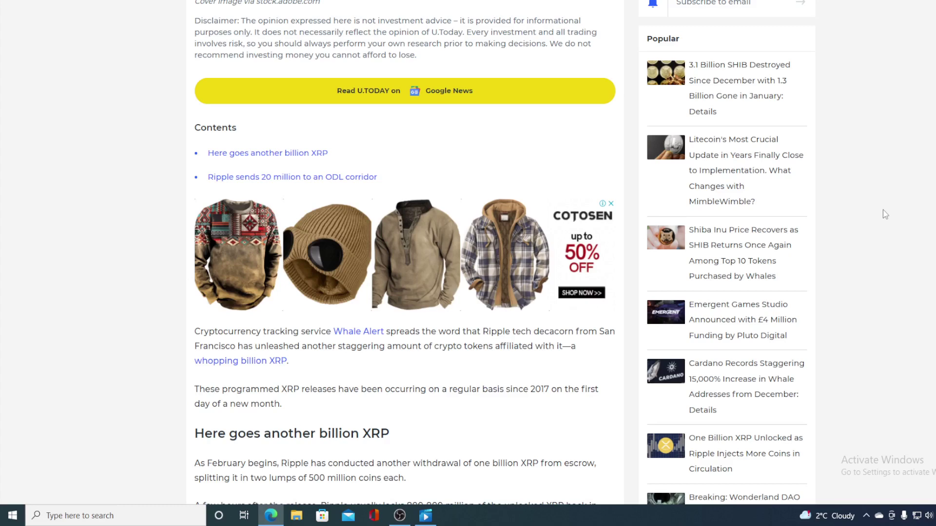
Switch to the CoinMarketCap XRP tab showing the $0.6217 price, 24-hour chart and price statistics.
{"action": "key", "text": "ctrl+Tab"}
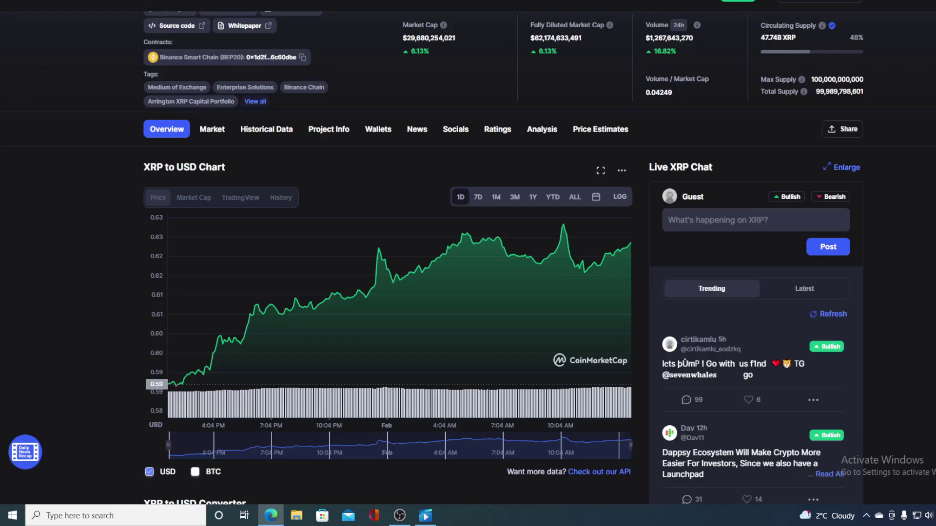
{"action": "scroll", "coordinate": [925, 147], "scroll_direction": "up", "scroll_amount": 1}
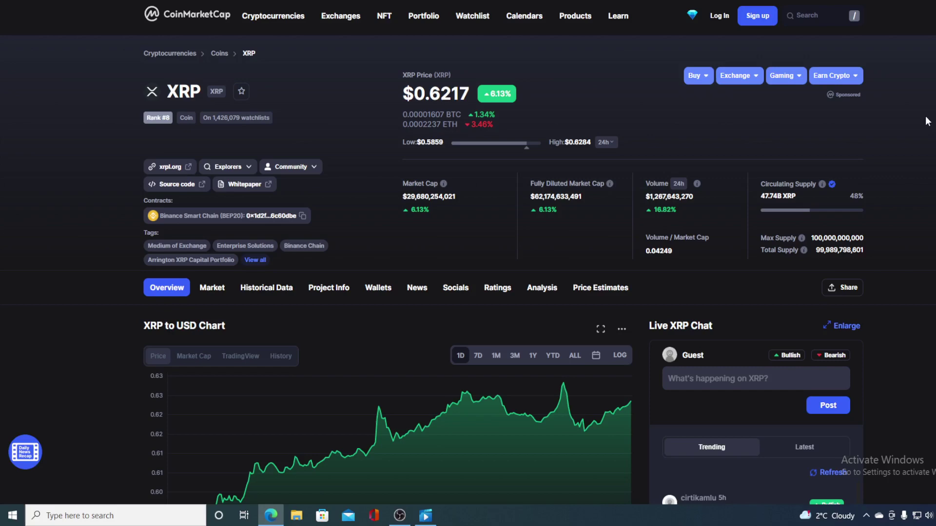
{"action": "scroll", "coordinate": [927, 121], "scroll_direction": "down", "scroll_amount": 5}
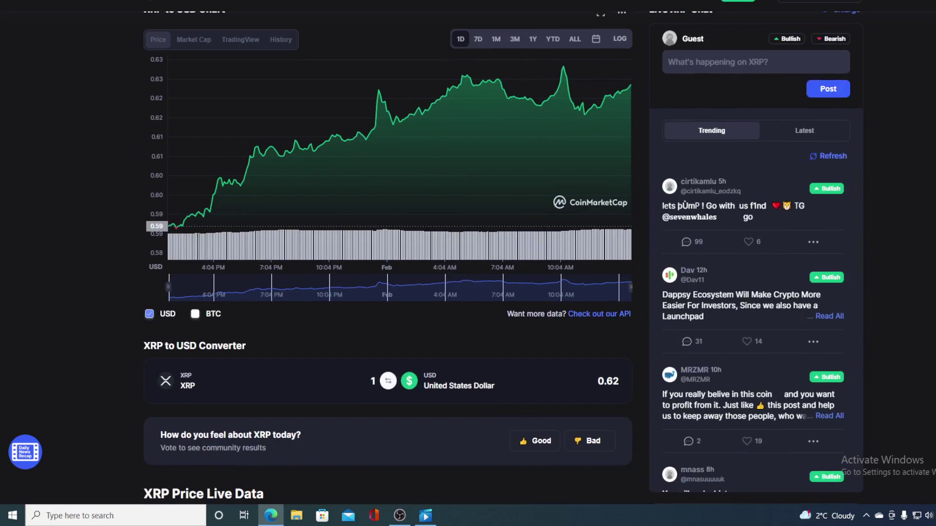
{"action": "scroll", "coordinate": [469, 263], "scroll_direction": "down", "scroll_amount": 8}
{"action": "scroll", "coordinate": [468, 264], "scroll_direction": "down", "scroll_amount": 8}
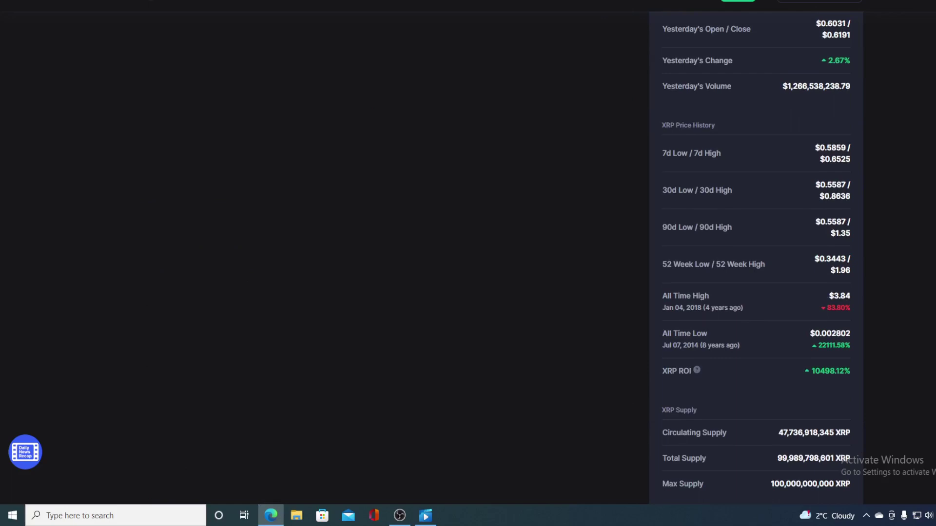
{"action": "scroll", "coordinate": [468, 263], "scroll_direction": "up", "scroll_amount": 5}
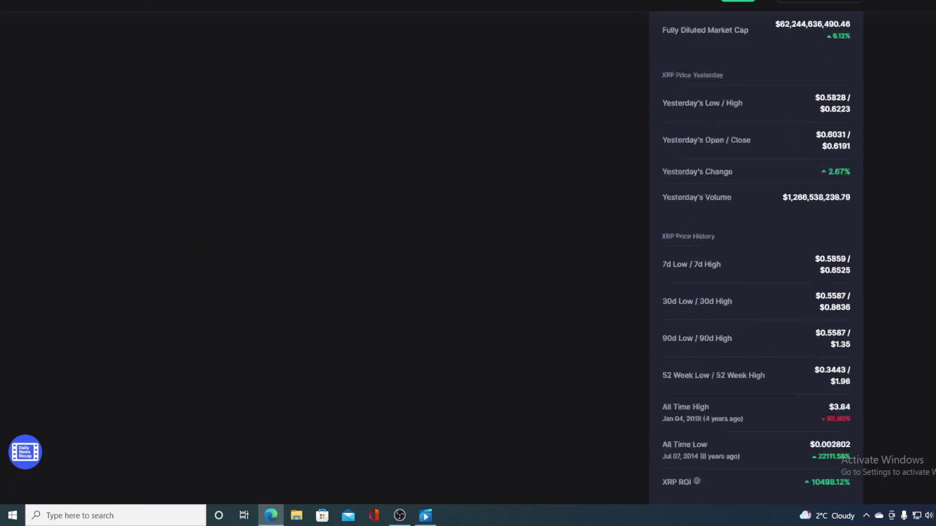
{"action": "scroll", "coordinate": [468, 264], "scroll_direction": "up", "scroll_amount": 8}
{"action": "scroll", "coordinate": [469, 264], "scroll_direction": "up", "scroll_amount": 8}
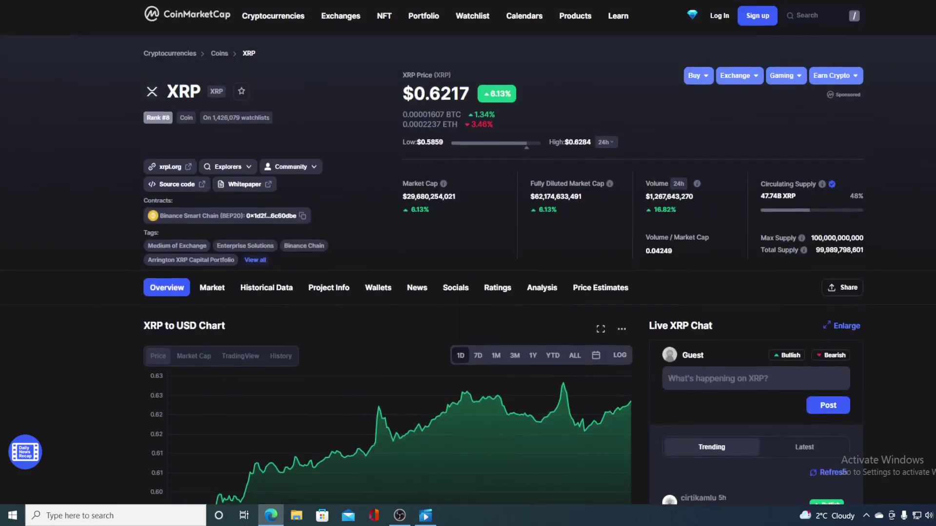
{"action": "left_click", "coordinate": [478, 356]}
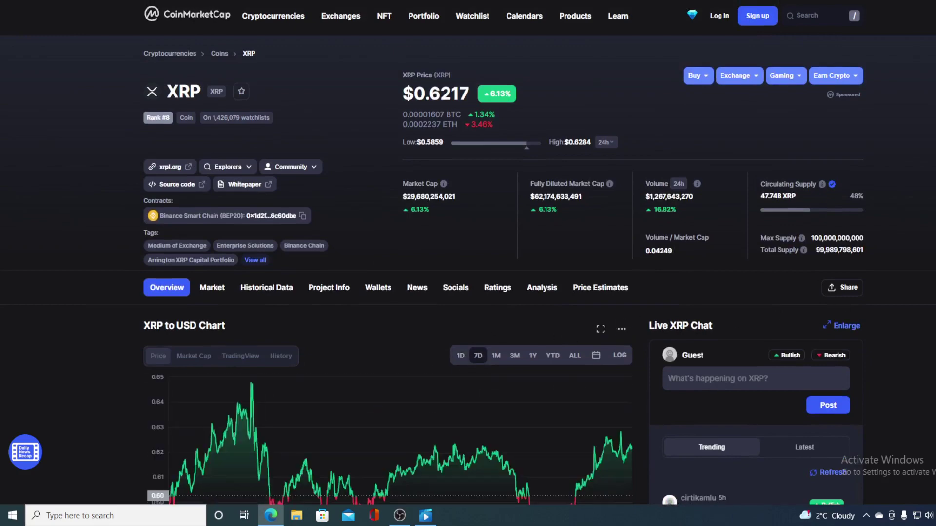
{"action": "scroll", "coordinate": [512, 293], "scroll_direction": "down", "scroll_amount": 3}
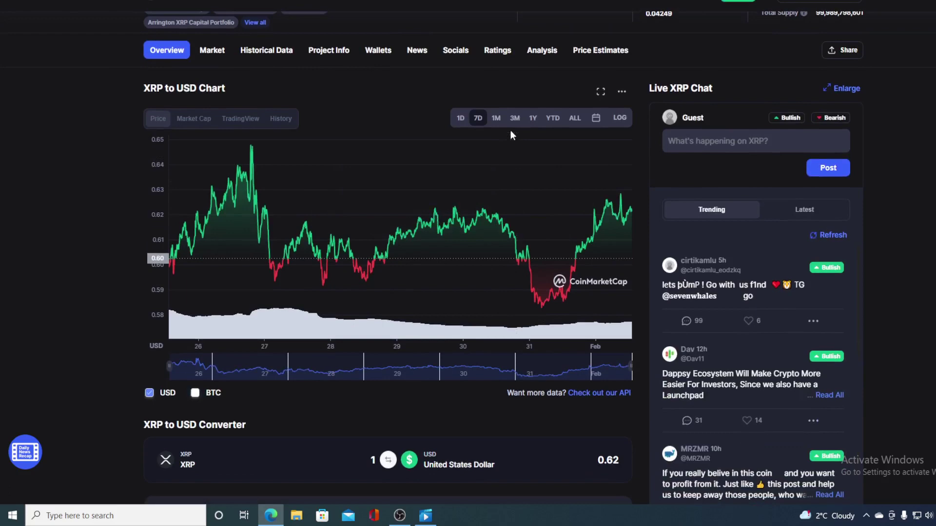
{"action": "left_click", "coordinate": [497, 118]}
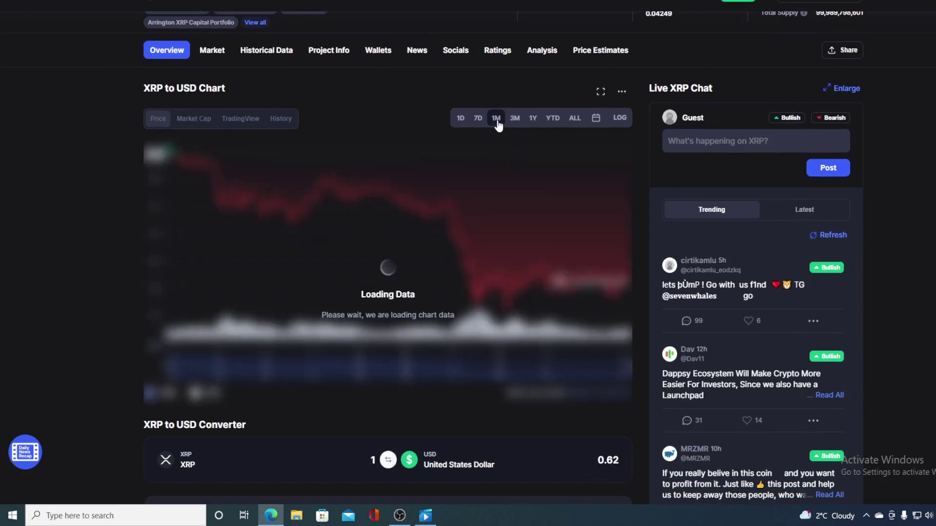
{"action": "left_click", "coordinate": [461, 118]}
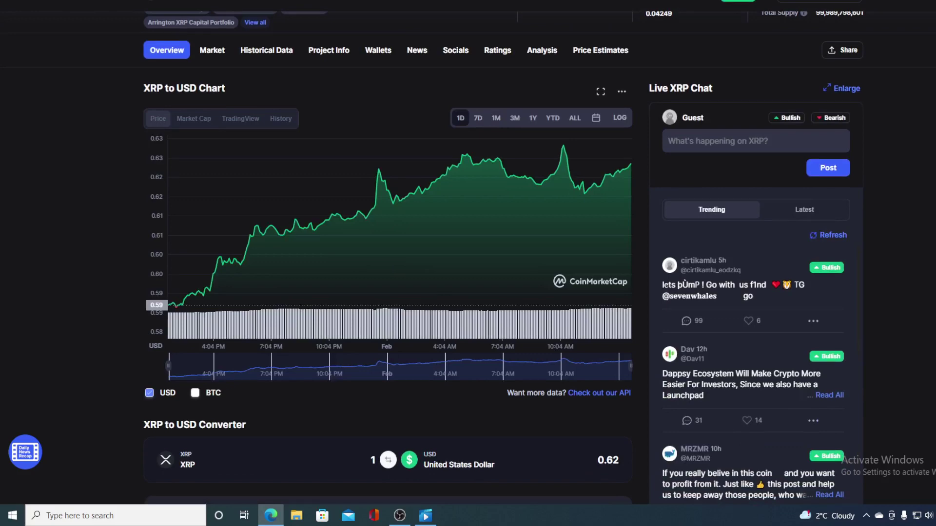
{"action": "scroll", "coordinate": [468, 263], "scroll_direction": "up", "scroll_amount": 3}
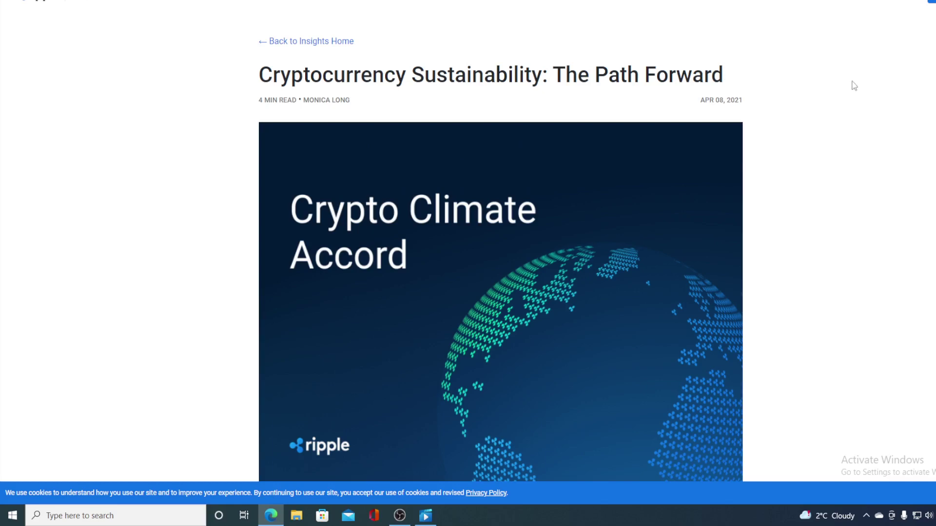
{"action": "scroll", "coordinate": [856, 85], "scroll_direction": "down", "scroll_amount": 5}
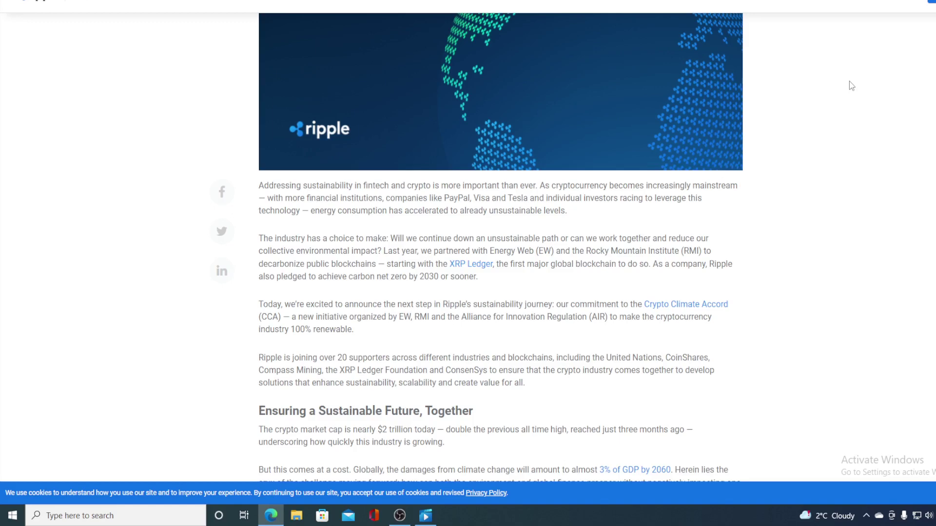
{"action": "scroll", "coordinate": [850, 81], "scroll_direction": "up", "scroll_amount": 8}
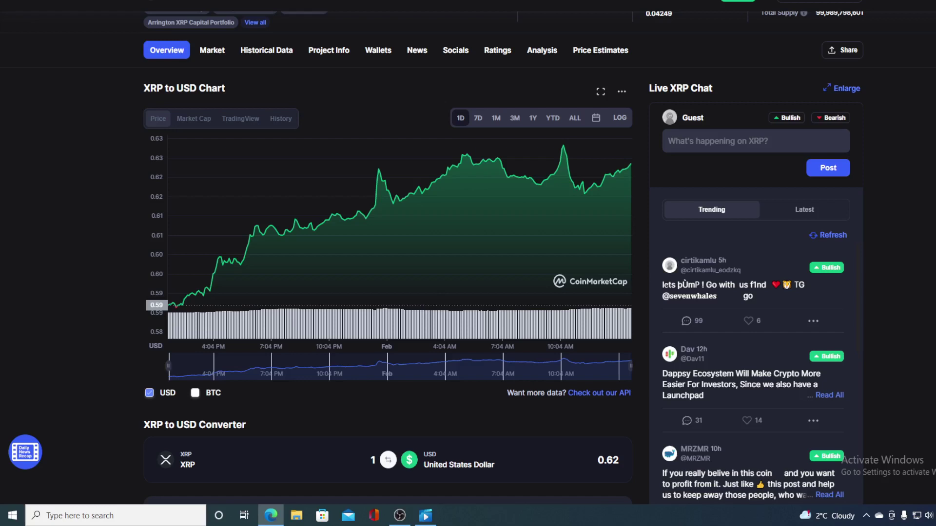
{"action": "scroll", "coordinate": [388, 293], "scroll_direction": "down", "scroll_amount": 3}
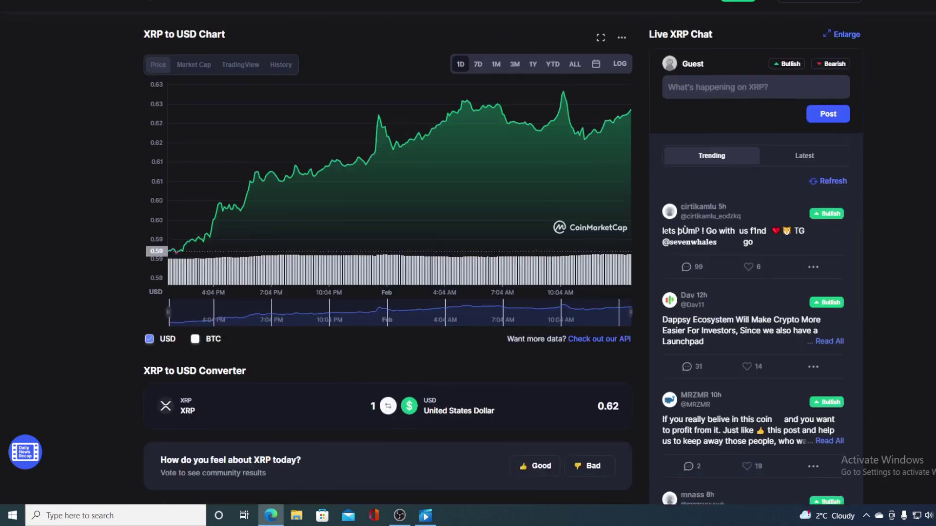
{"action": "scroll", "coordinate": [387, 293], "scroll_direction": "down", "scroll_amount": 2}
{"action": "scroll", "coordinate": [388, 293], "scroll_direction": "up", "scroll_amount": 8}
{"action": "scroll", "coordinate": [387, 293], "scroll_direction": "up", "scroll_amount": 2}
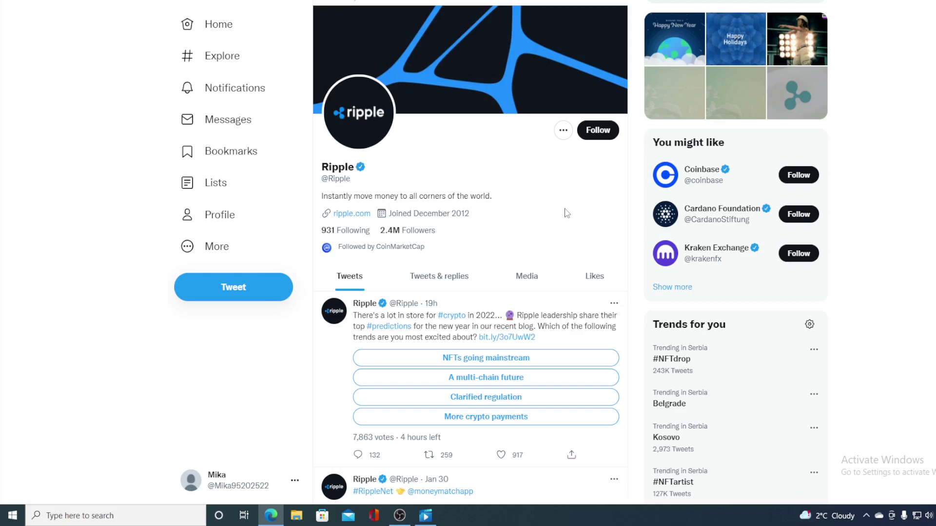
{"action": "scroll", "coordinate": [629, 288], "scroll_direction": "down", "scroll_amount": 5}
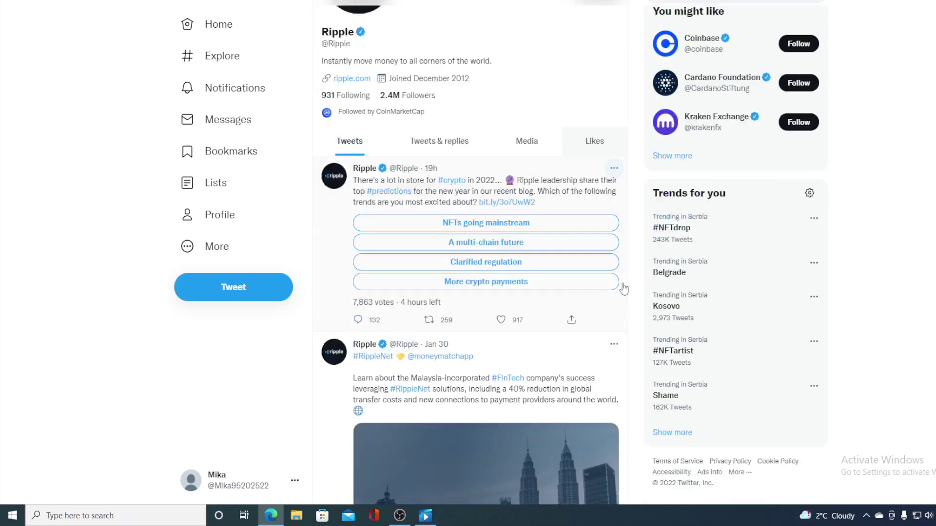
{"action": "scroll", "coordinate": [629, 289], "scroll_direction": "down", "scroll_amount": 5}
{"action": "scroll", "coordinate": [614, 287], "scroll_direction": "down", "scroll_amount": 3}
{"action": "scroll", "coordinate": [614, 286], "scroll_direction": "down", "scroll_amount": 2}
{"action": "scroll", "coordinate": [614, 287], "scroll_direction": "down", "scroll_amount": 5}
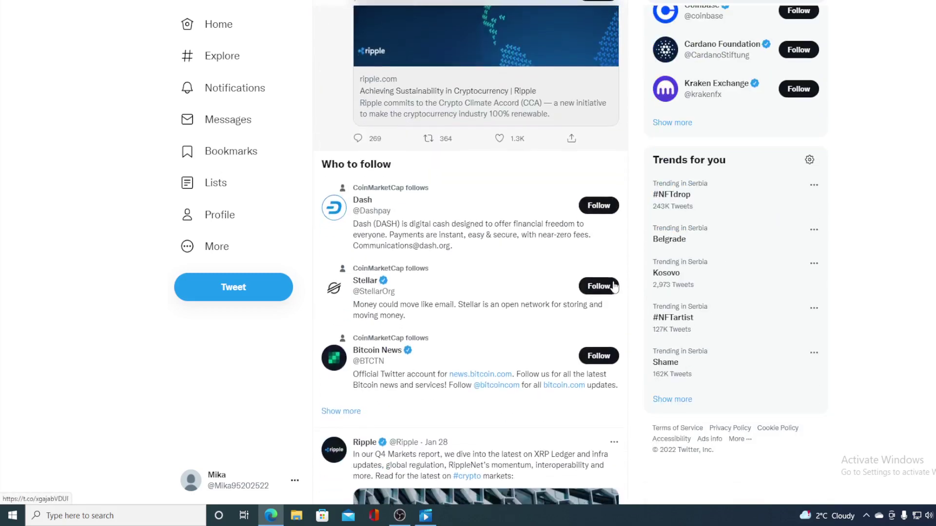
{"action": "scroll", "coordinate": [614, 287], "scroll_direction": "down", "scroll_amount": 4}
{"action": "scroll", "coordinate": [614, 287], "scroll_direction": "down", "scroll_amount": 2}
{"action": "scroll", "coordinate": [614, 287], "scroll_direction": "up", "scroll_amount": 5}
{"action": "scroll", "coordinate": [614, 287], "scroll_direction": "up", "scroll_amount": 5}
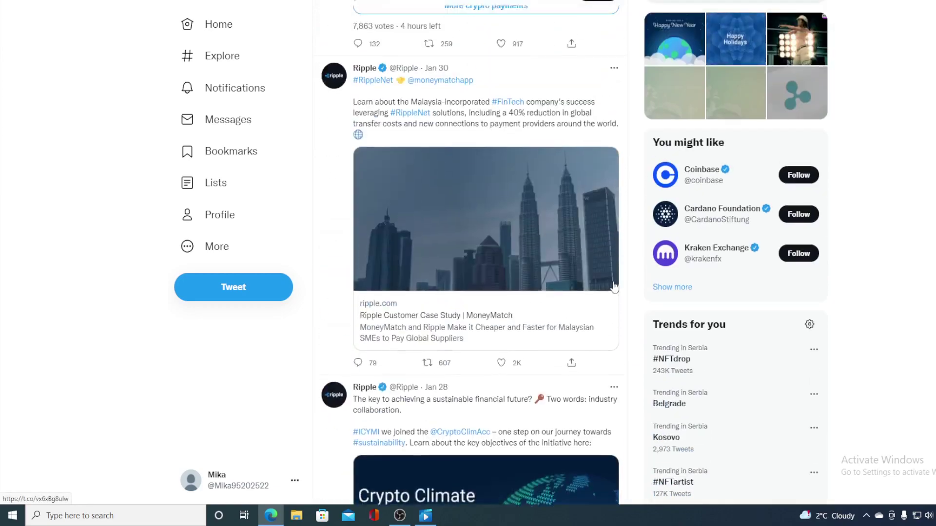
{"action": "scroll", "coordinate": [615, 286], "scroll_direction": "up", "scroll_amount": 5}
{"action": "scroll", "coordinate": [615, 287], "scroll_direction": "up", "scroll_amount": 2}
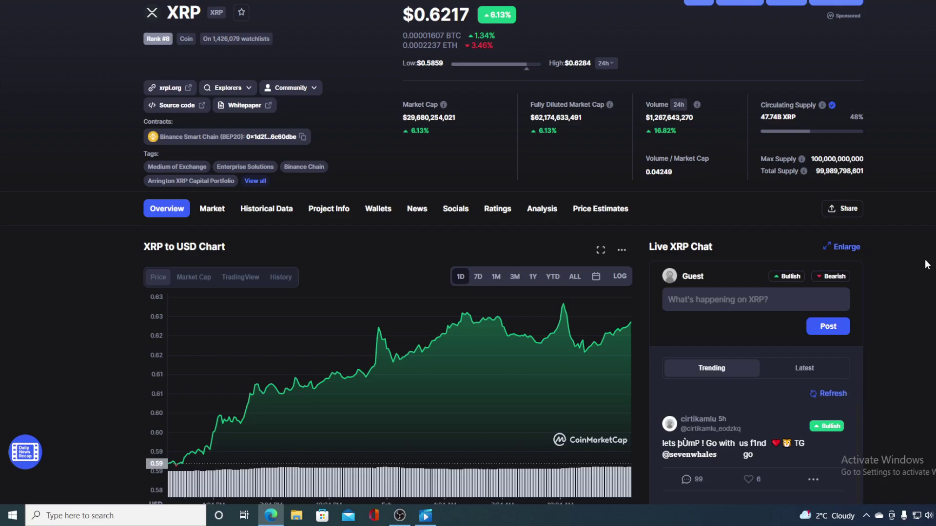
{"action": "scroll", "coordinate": [927, 264], "scroll_direction": "down", "scroll_amount": 5}
{"action": "scroll", "coordinate": [927, 264], "scroll_direction": "down", "scroll_amount": 5}
{"action": "scroll", "coordinate": [926, 264], "scroll_direction": "down", "scroll_amount": 3}
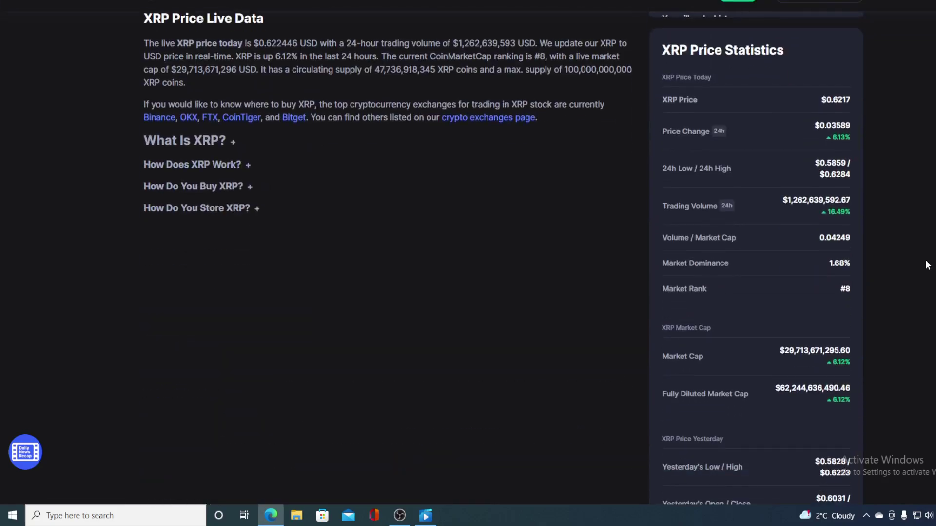
{"action": "scroll", "coordinate": [927, 264], "scroll_direction": "up", "scroll_amount": 5}
{"action": "scroll", "coordinate": [927, 264], "scroll_direction": "up", "scroll_amount": 2}
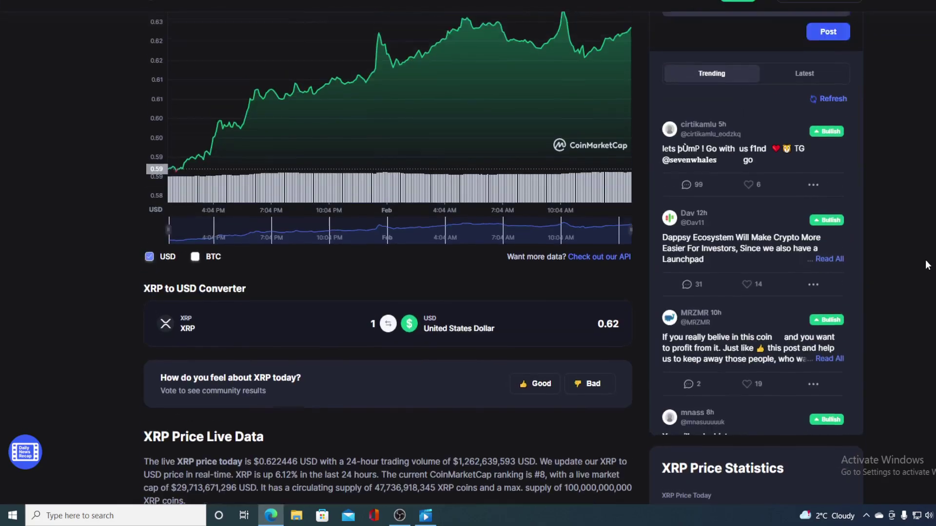
{"action": "scroll", "coordinate": [927, 264], "scroll_direction": "up", "scroll_amount": 6}
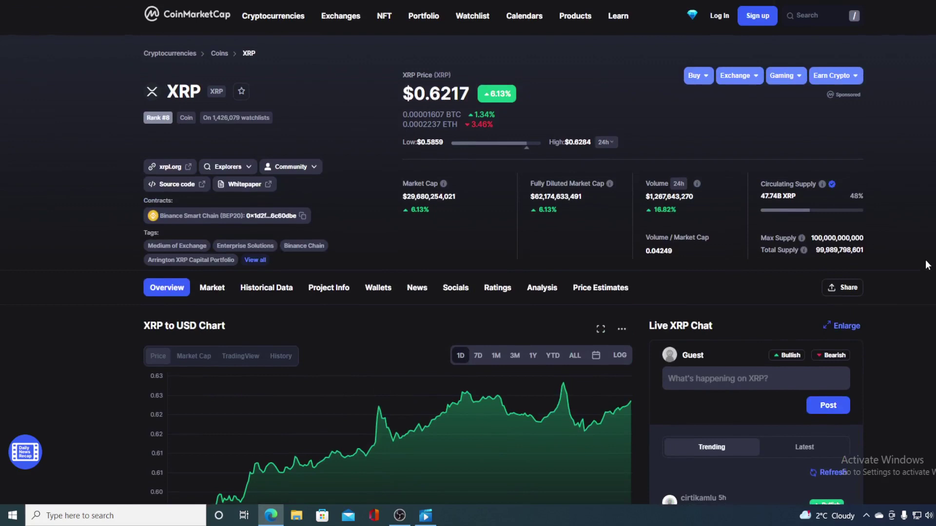